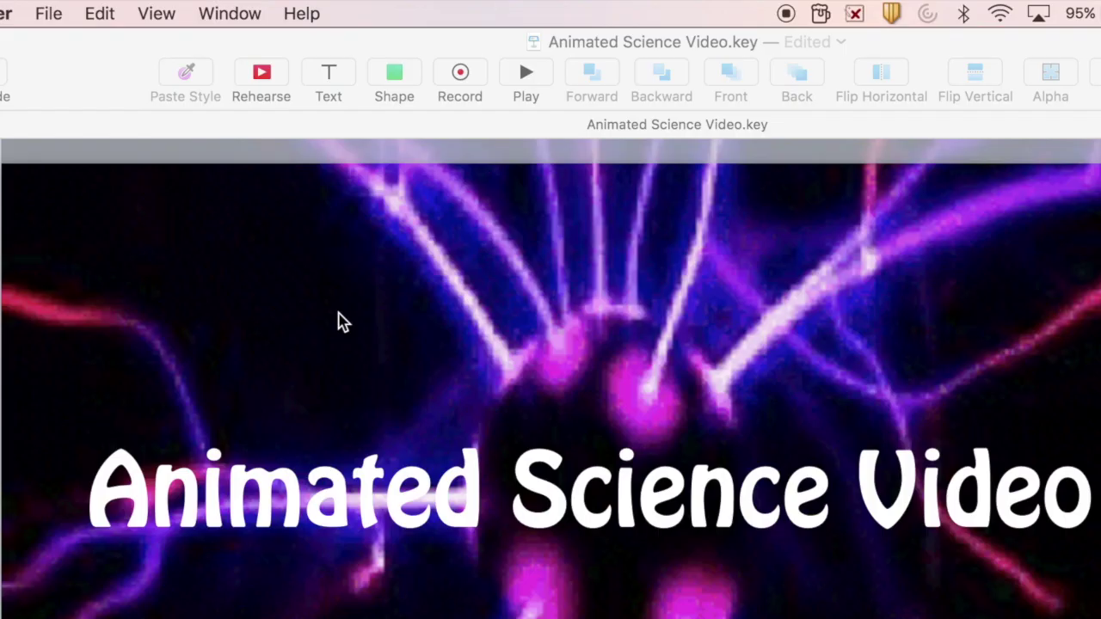
- Bring the Animated Science Video.key window to the front, showing its title slide
left_click(576, 196)
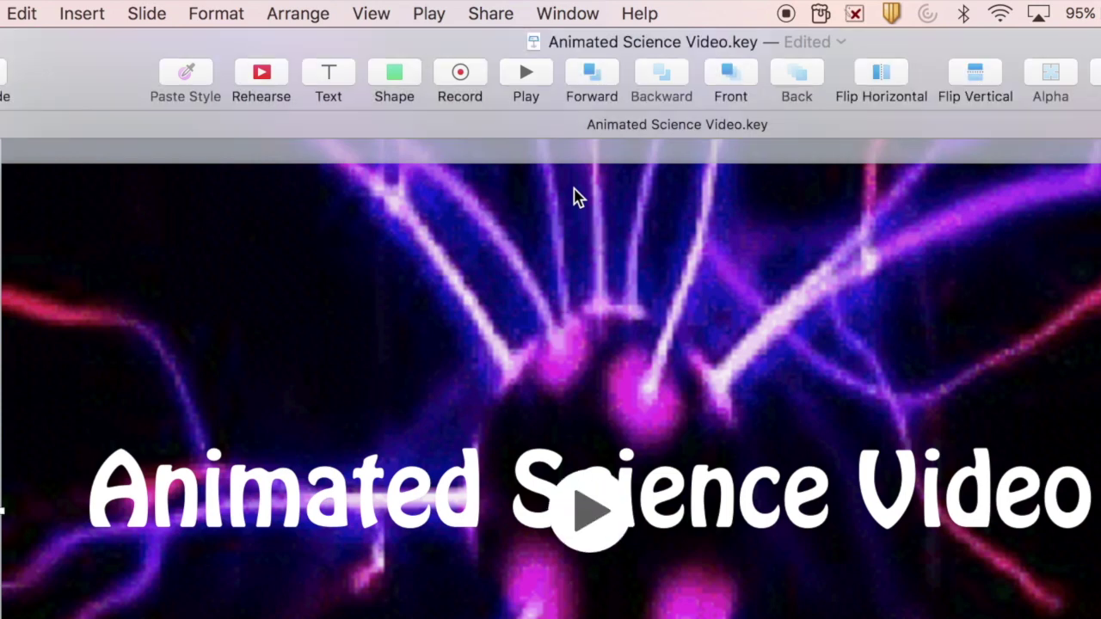
- Start a slideshow rehearsal and toggle the presenter notes panel off and back on
left_click(428, 14)
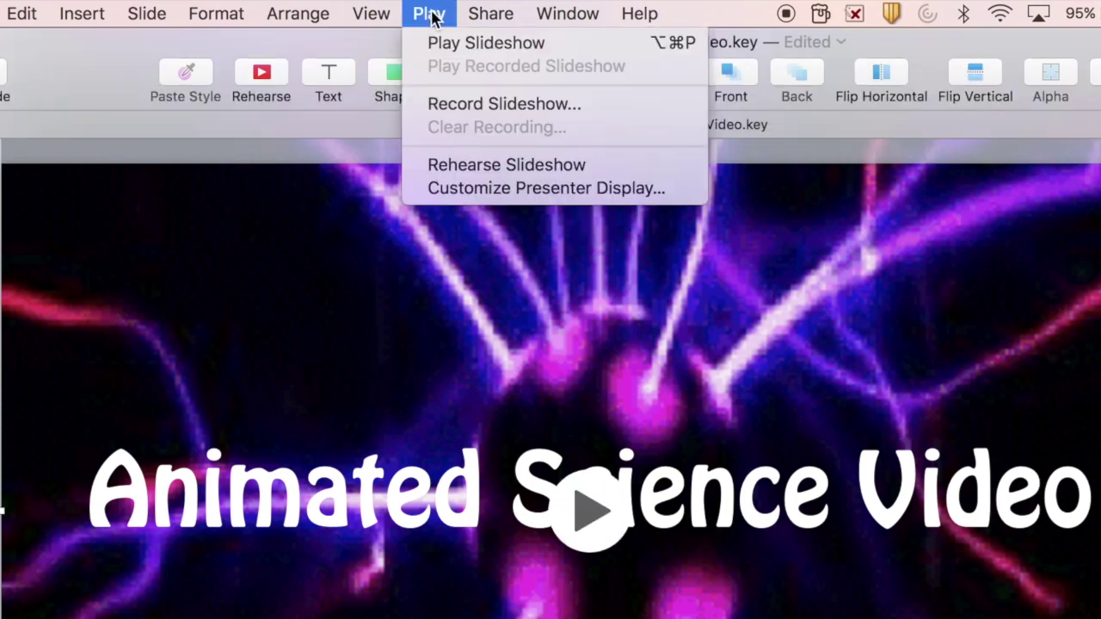
left_click(485, 164)
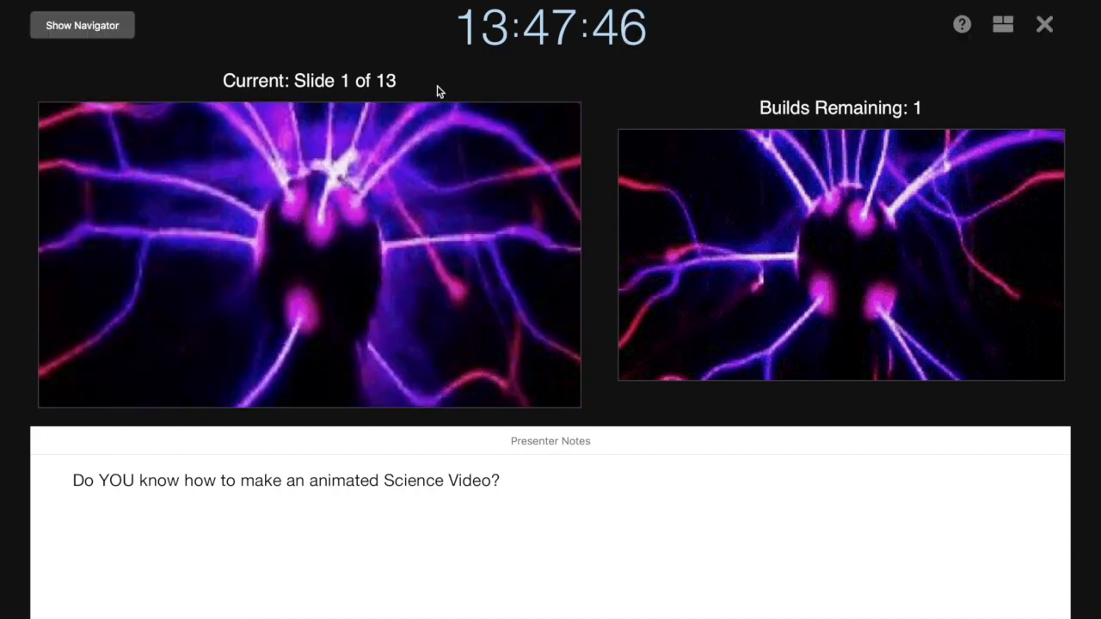
mouse_move(354, 180)
mouse_move(169, 505)
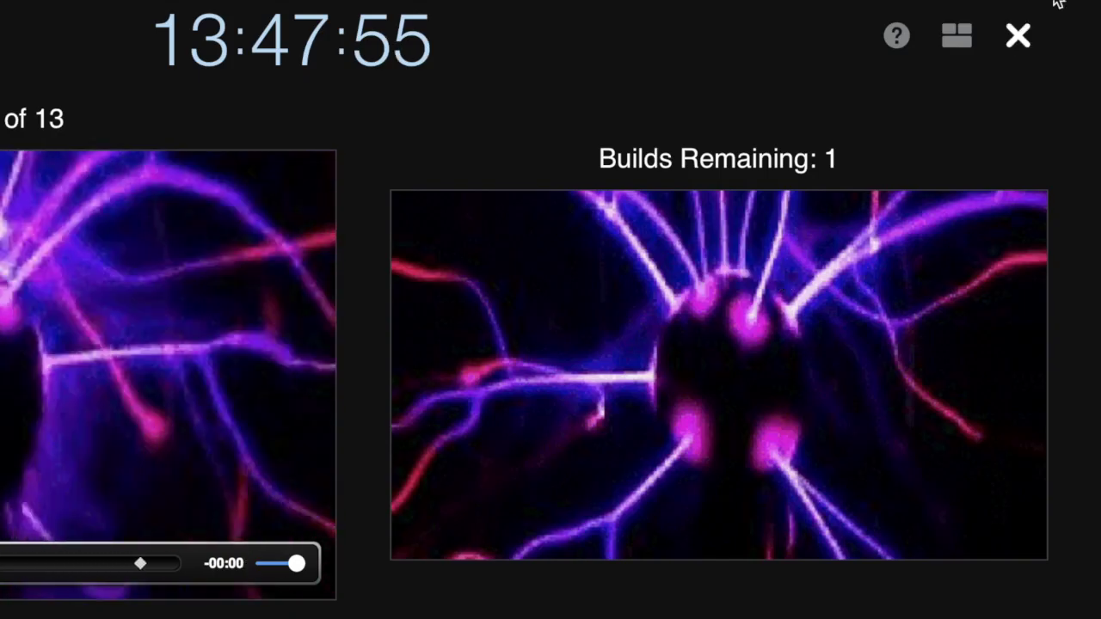
left_click(963, 41)
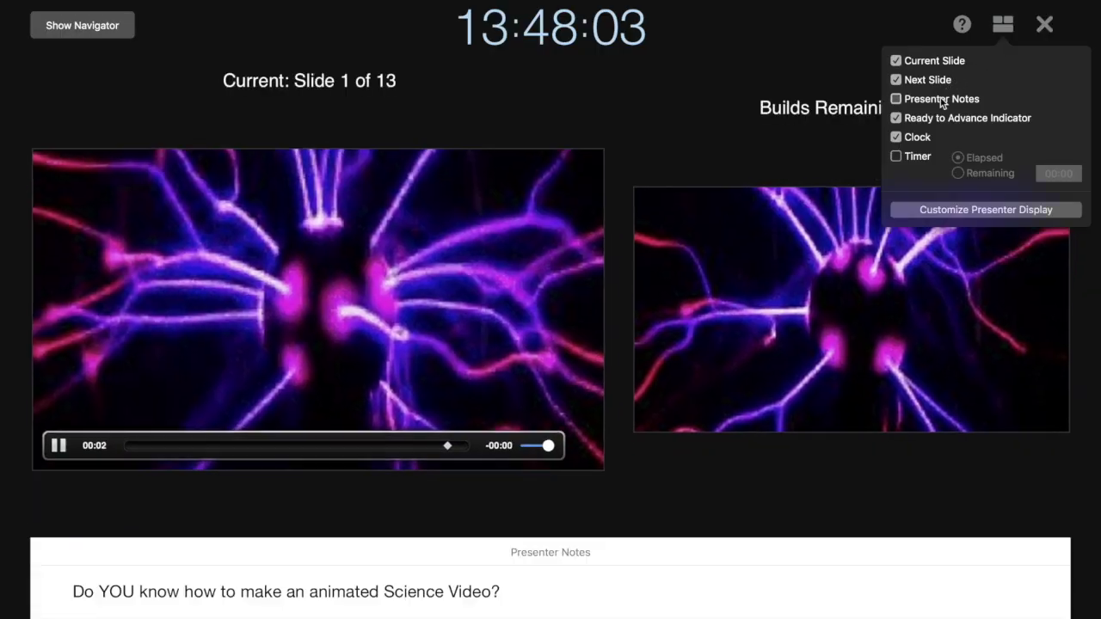
left_click(790, 73)
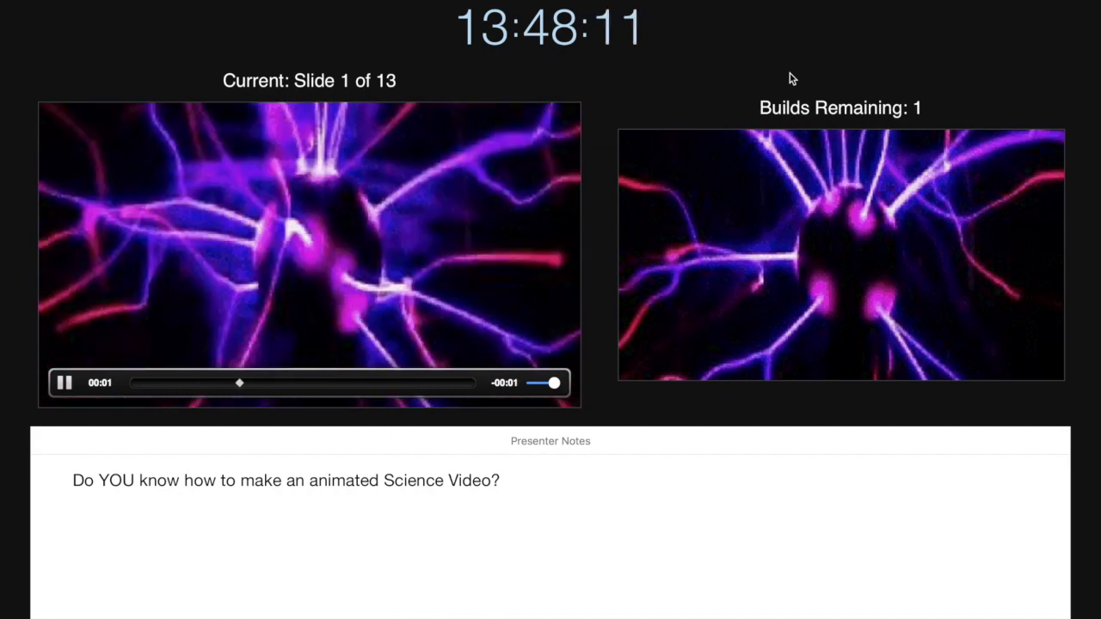
- Rehearse slides 1 to 3, playing the title build, the Keynote icon and the blue arrows
key("Right")
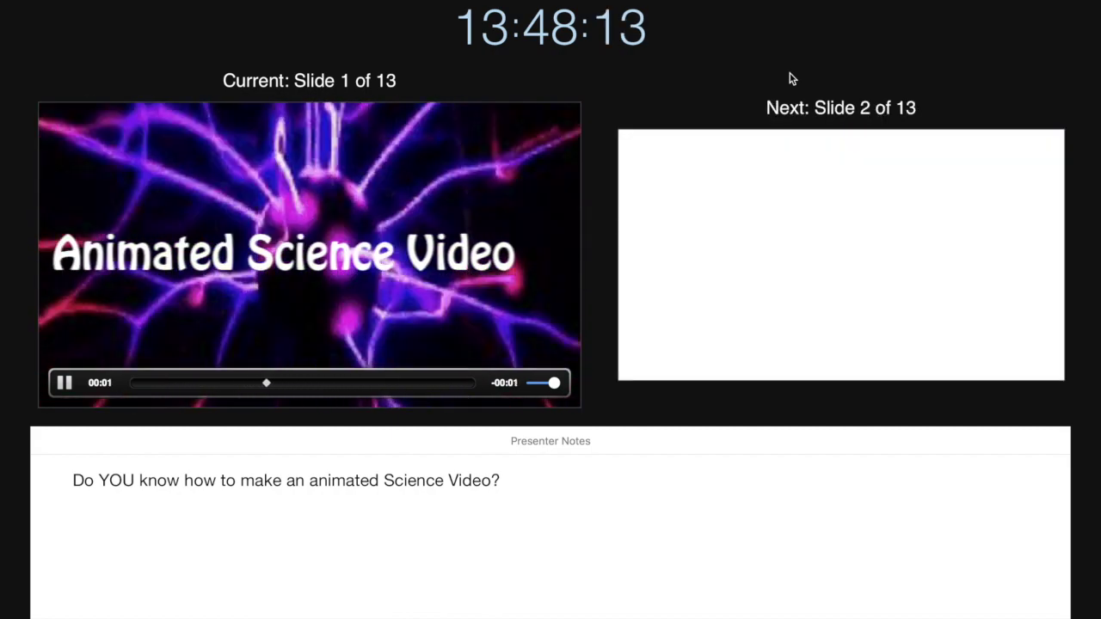
key("Right")
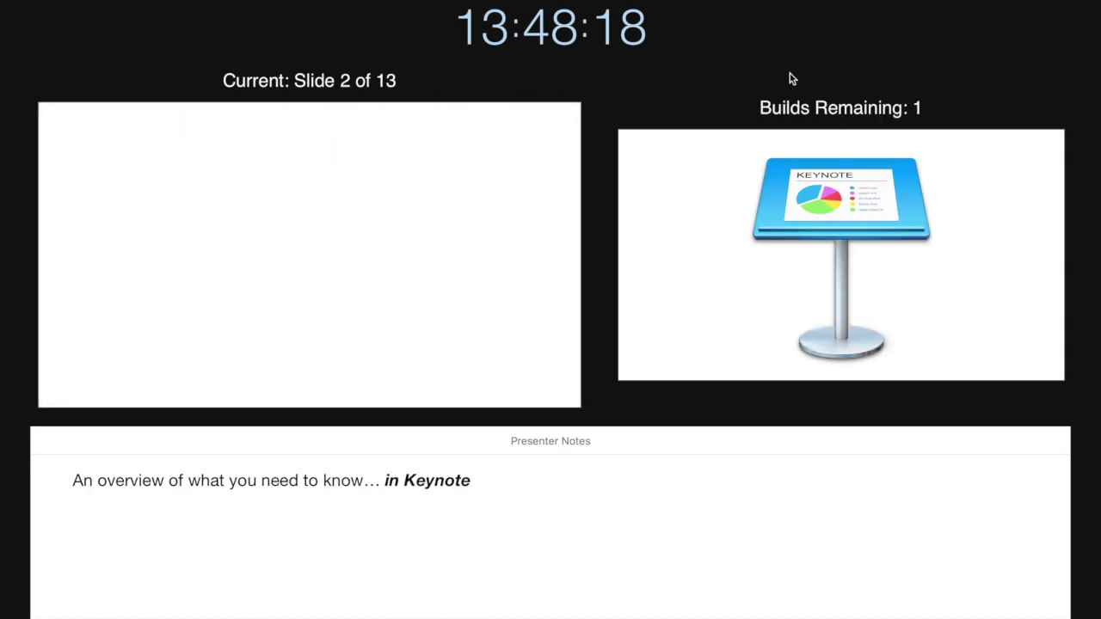
key("Right")
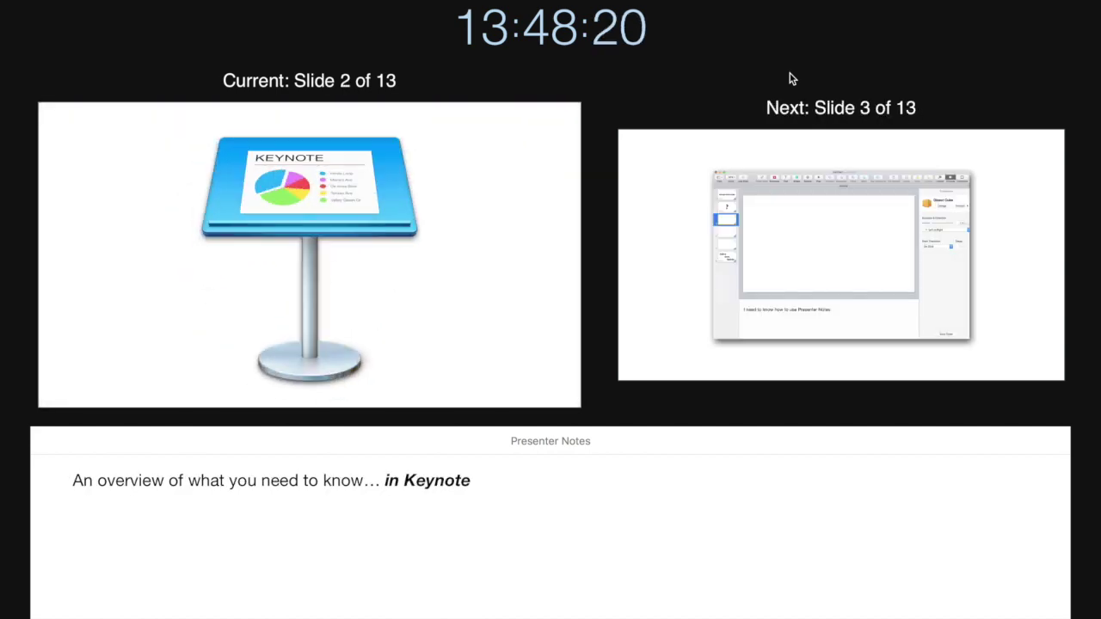
key("Right")
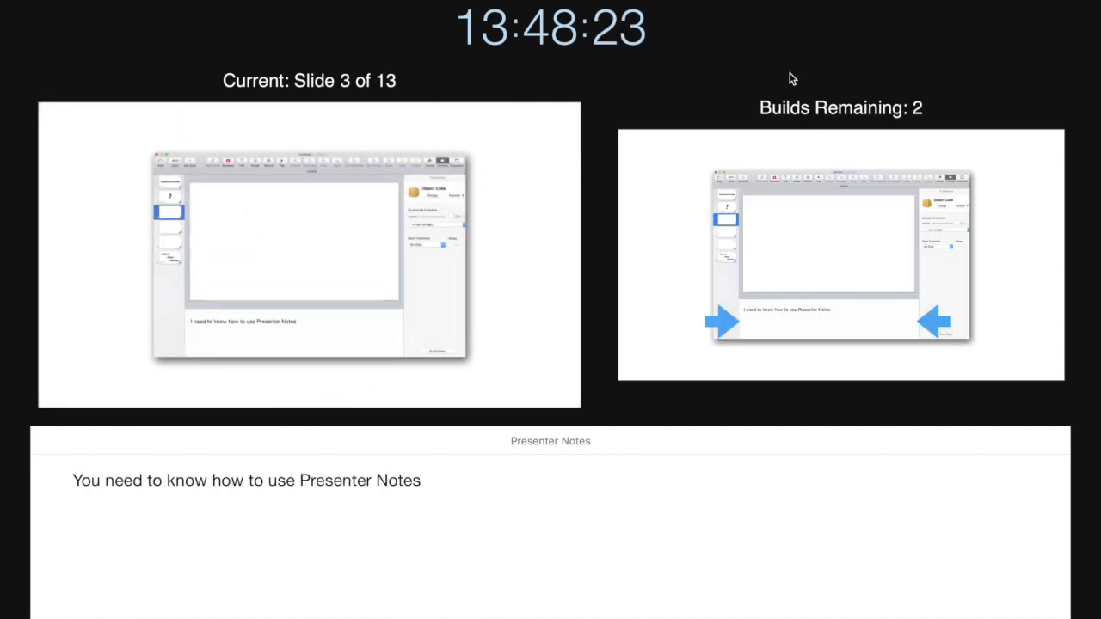
key("Right")
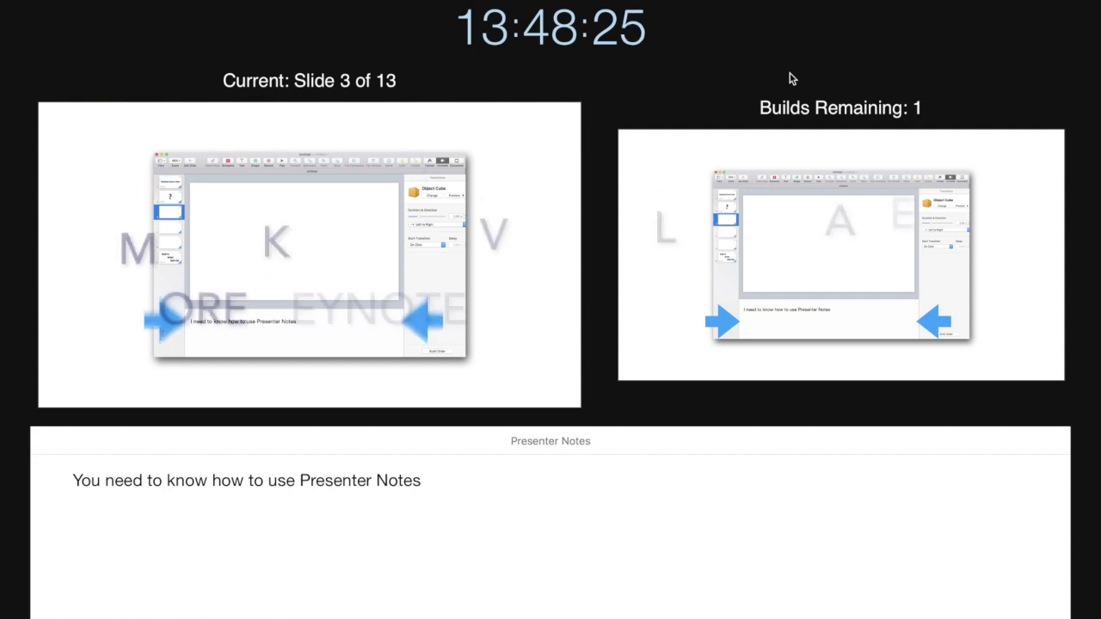
key("Right")
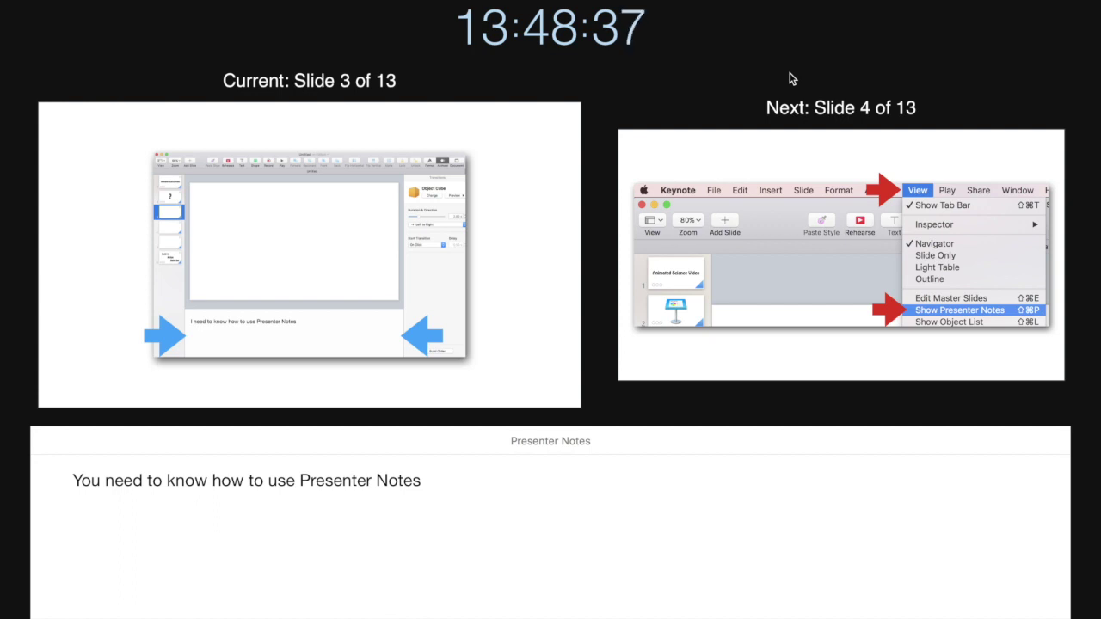
- Rehearse slides 4 and 5 with their red and blue arrow builds, then return to the title slide
key("Right")
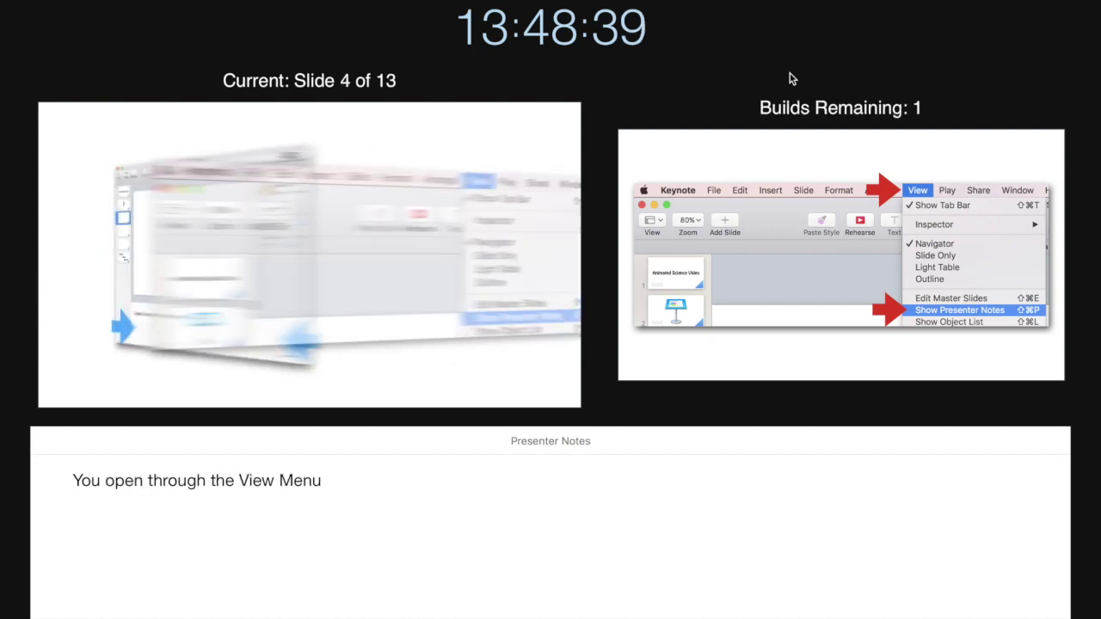
key("Right")
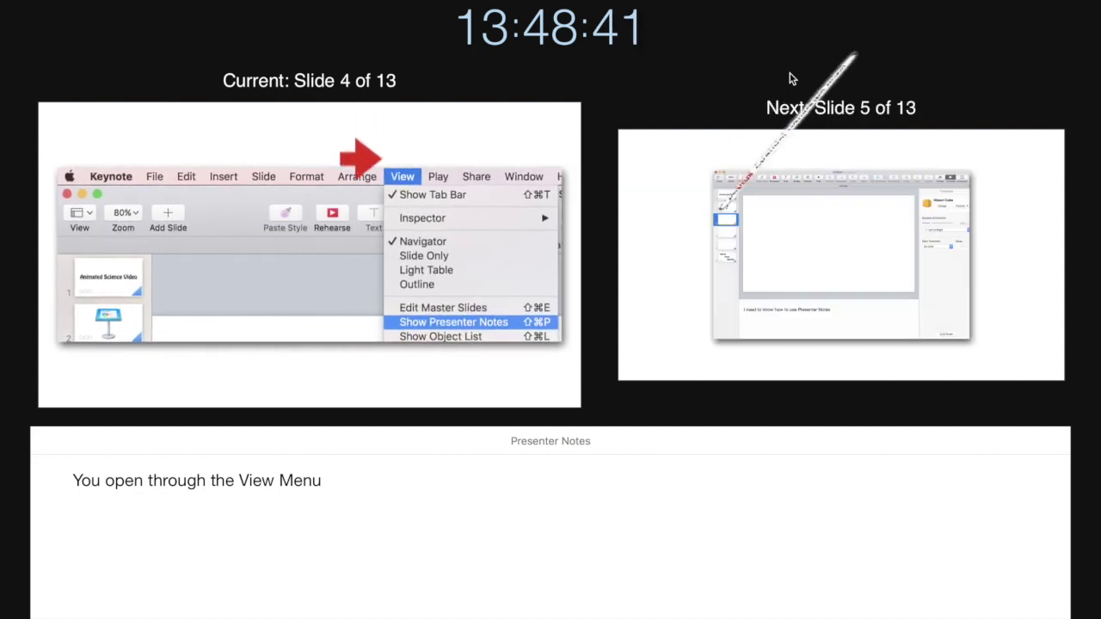
key("Right")
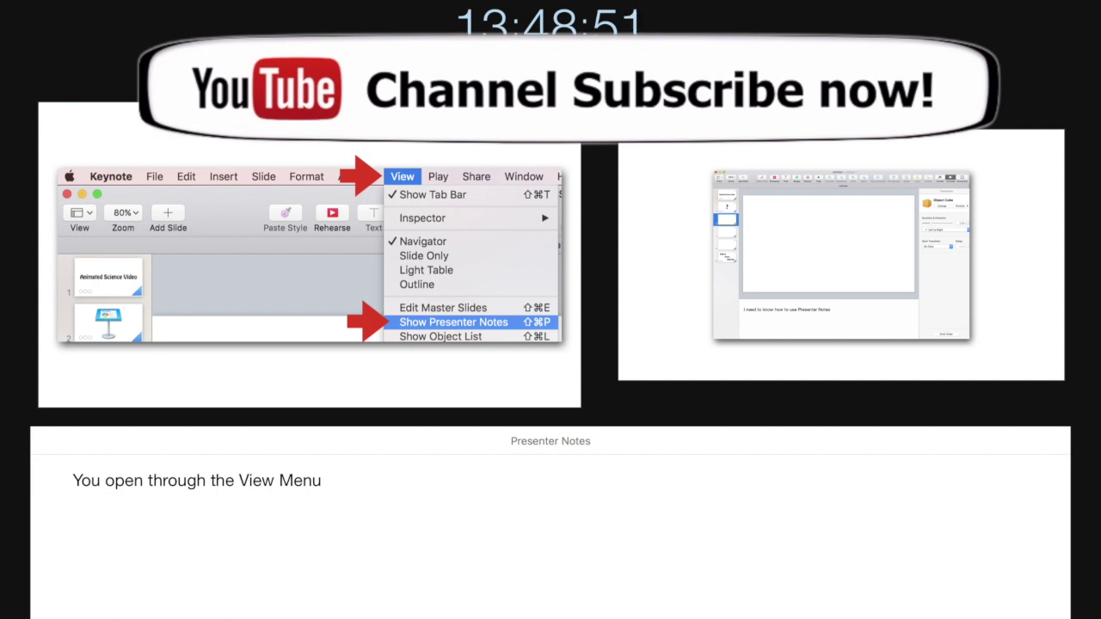
key("Right")
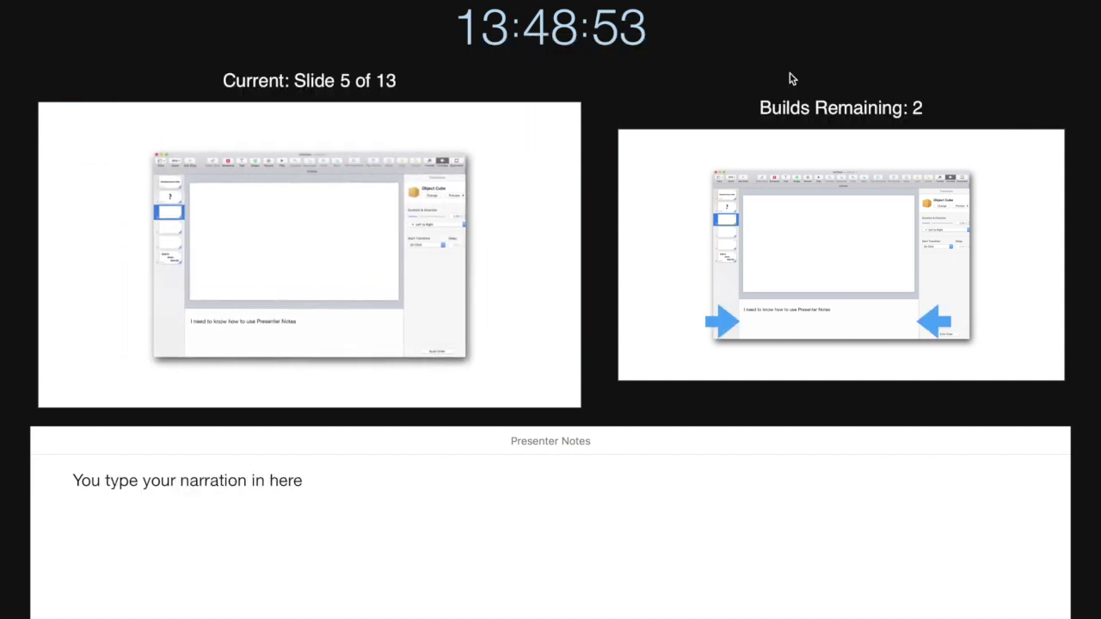
key("Right")
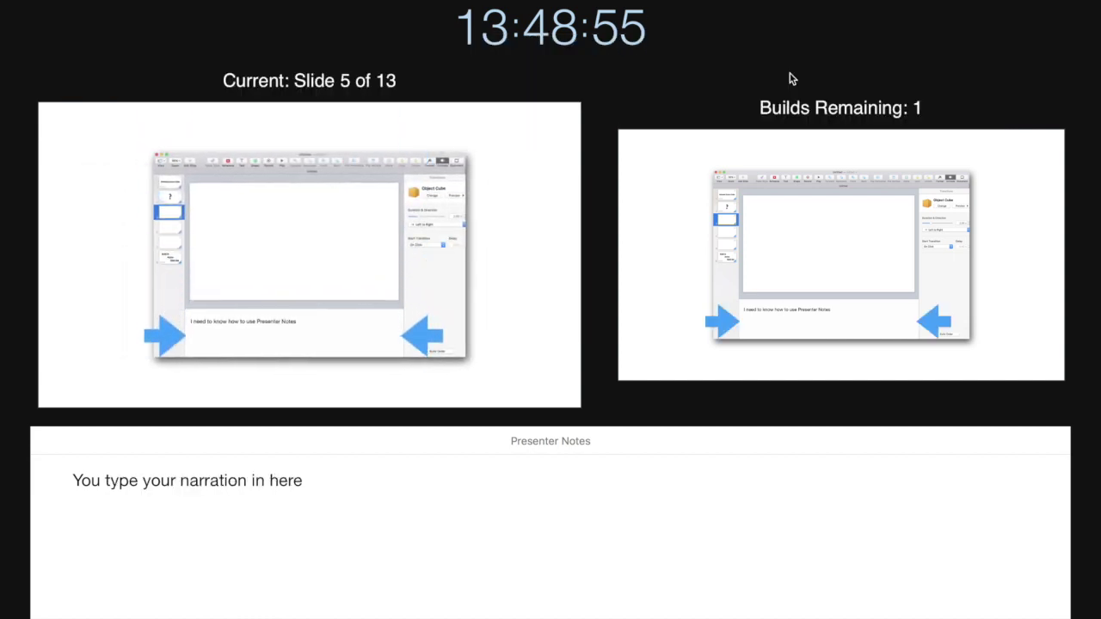
key("Right")
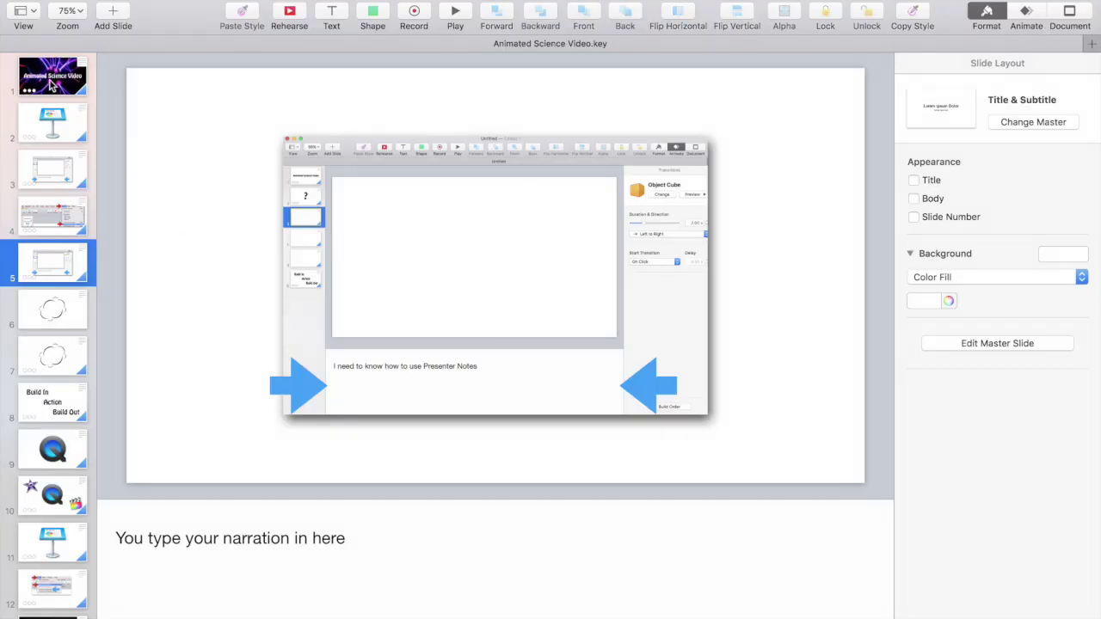
left_click(53, 84)
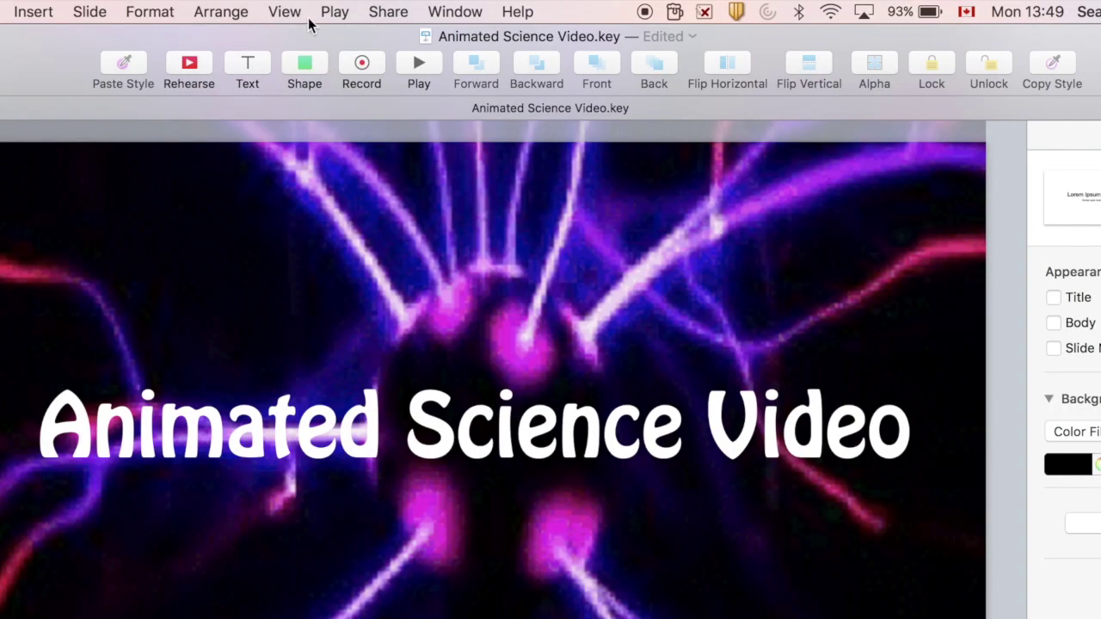
- Launch Record Slideshow from the title slide and start recording narration
left_click(337, 12)
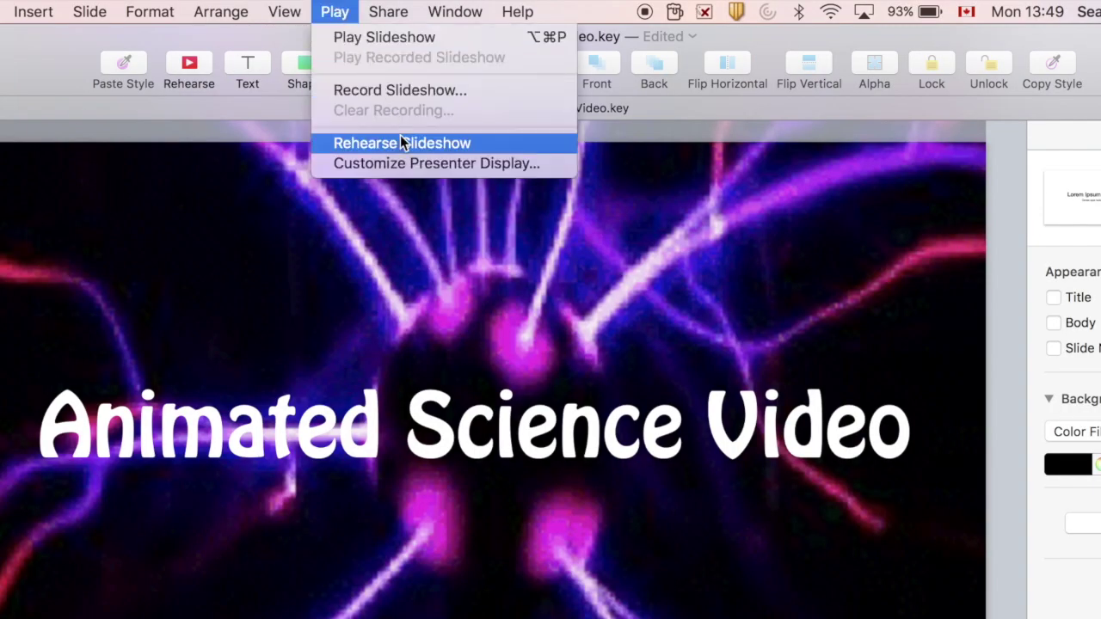
left_click(399, 88)
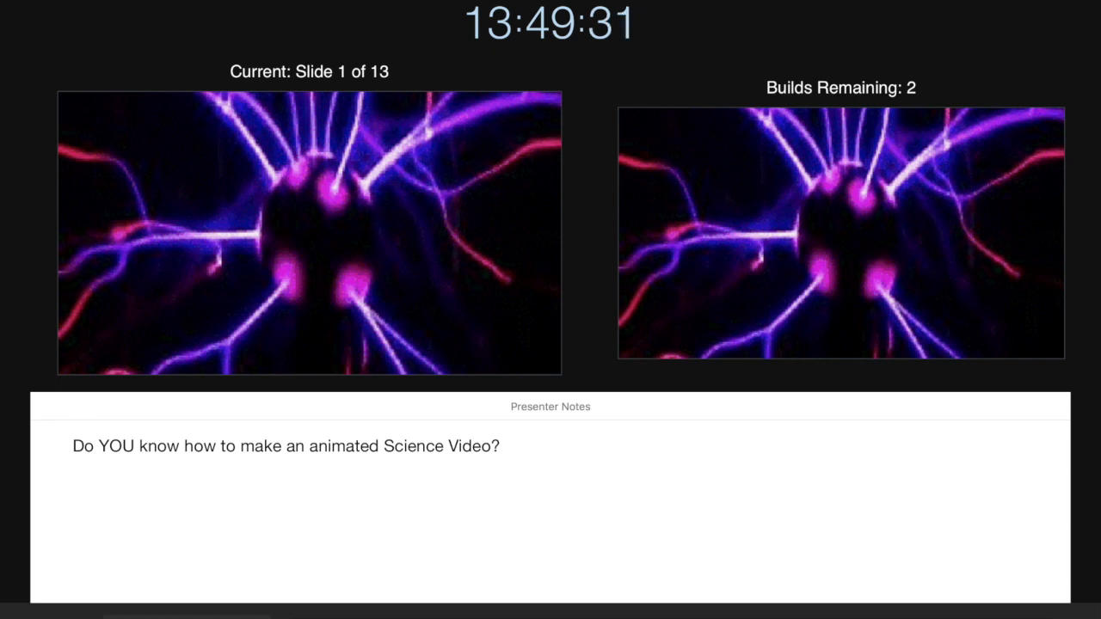
mouse_move(93, 615)
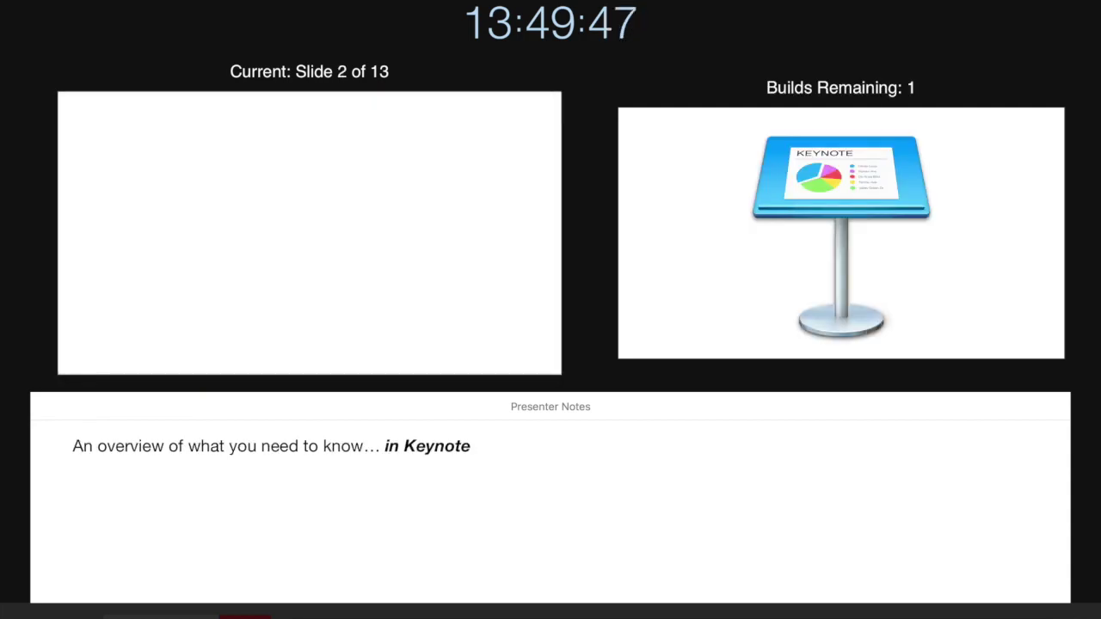
left_click(252, 615)
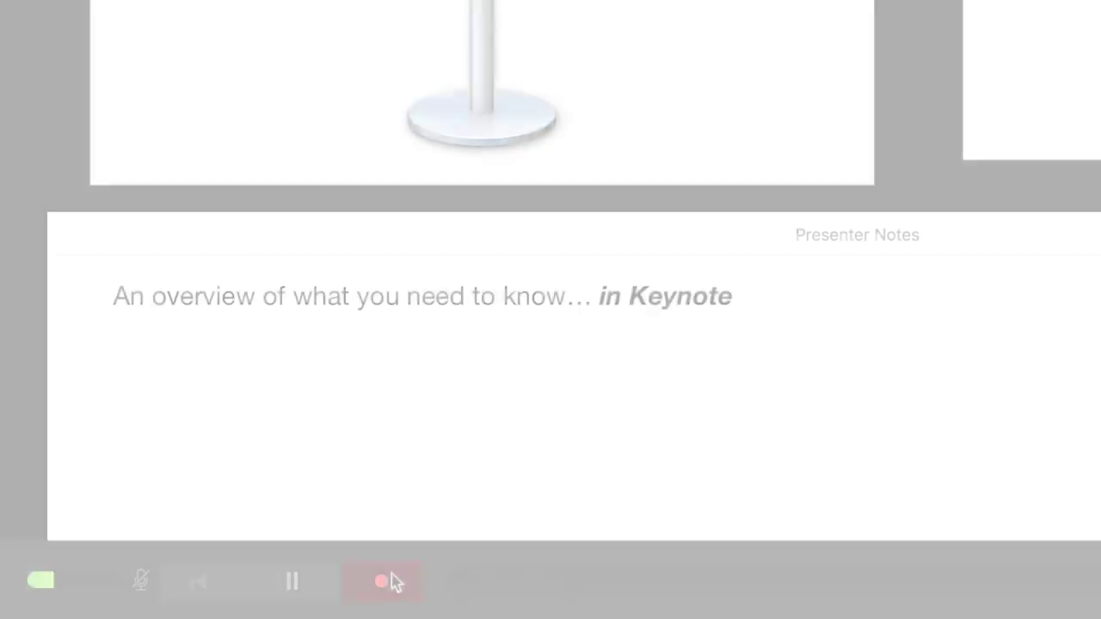
left_click(391, 582)
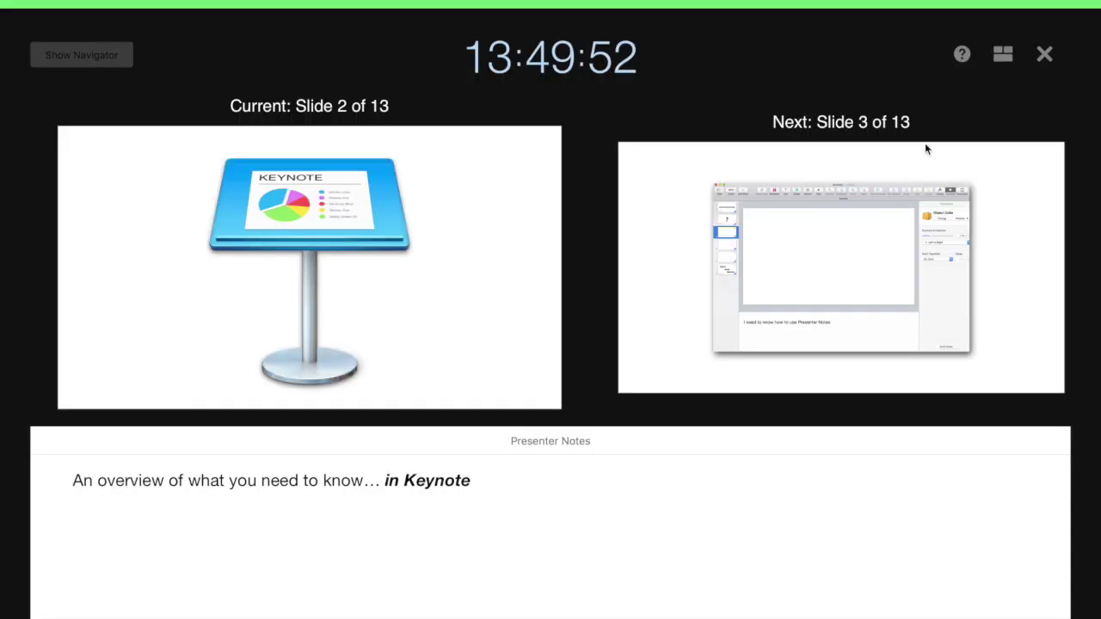
- Close the presenter display, play the slideshow back, then stop it and return to editing
left_click(1045, 54)
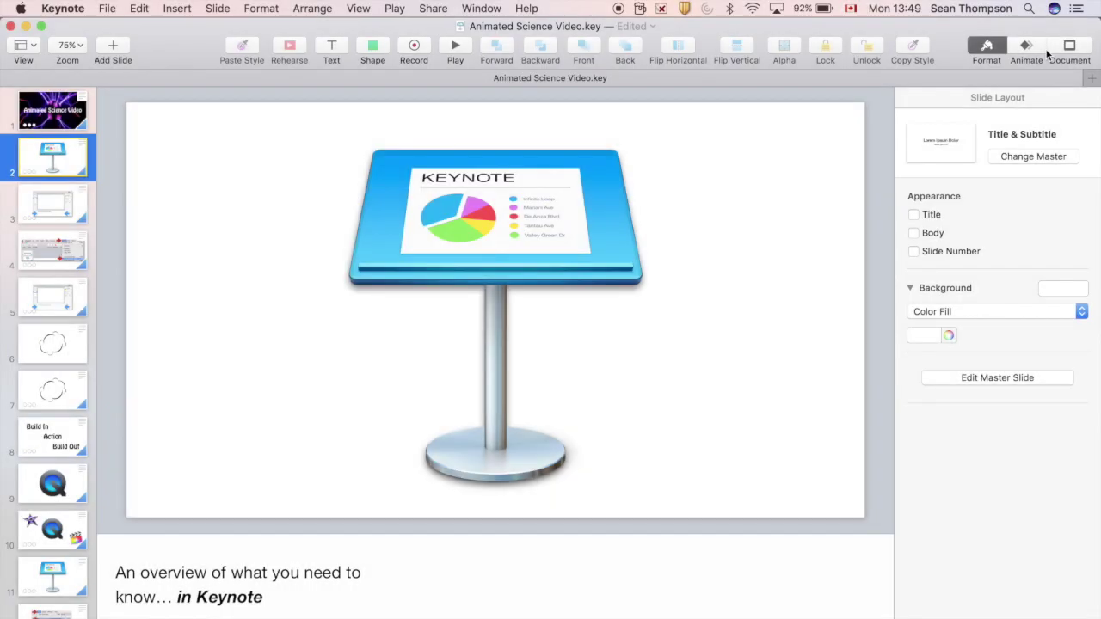
left_click(455, 47)
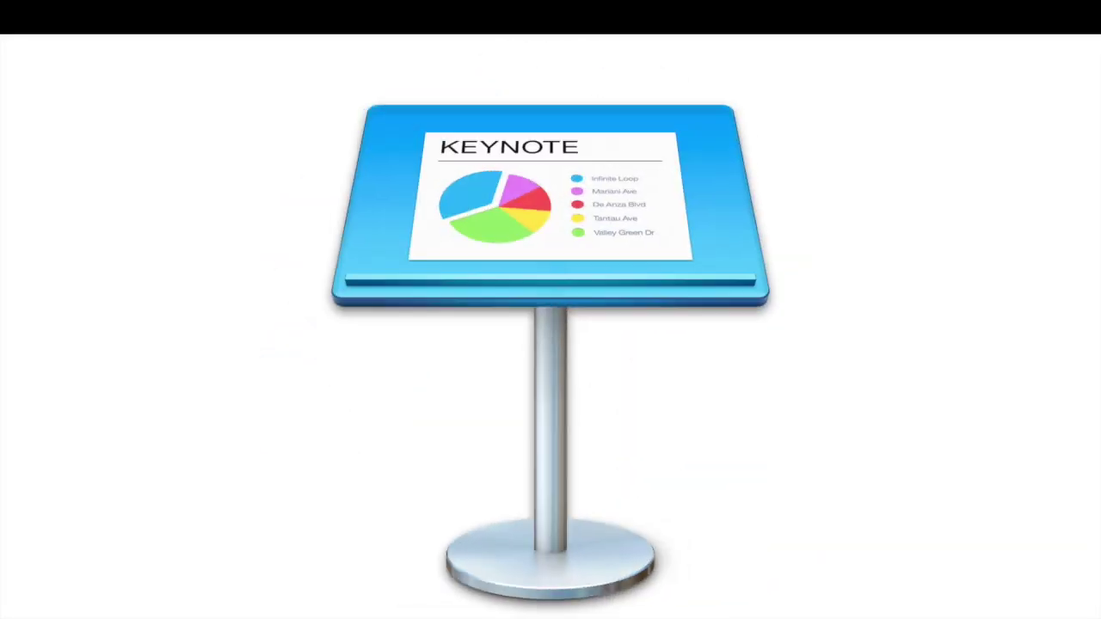
key("Escape")
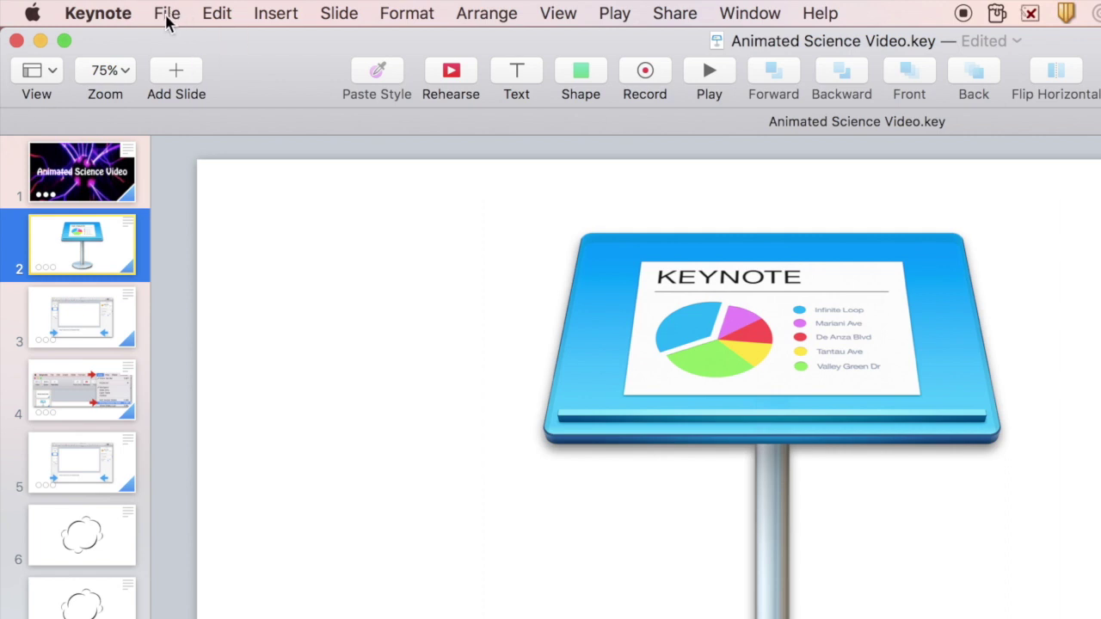
left_click(168, 22)
- Export the 720p slideshow recording to QuickTime as 'delete Animated Science Video.m4v' in Movies
mouse_move(239, 263)
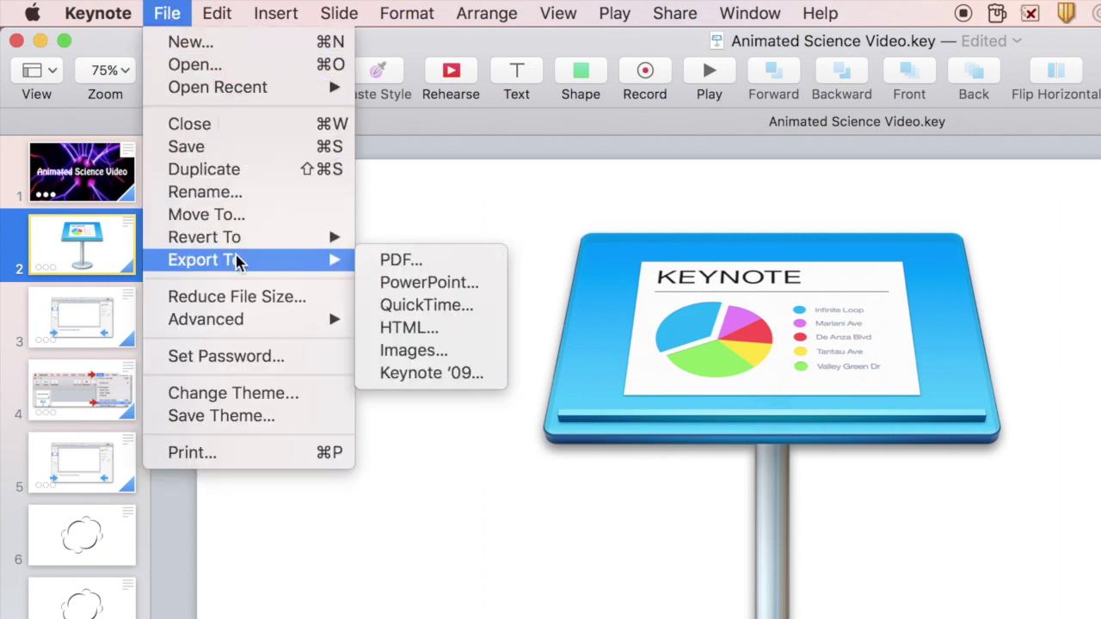
left_click(451, 306)
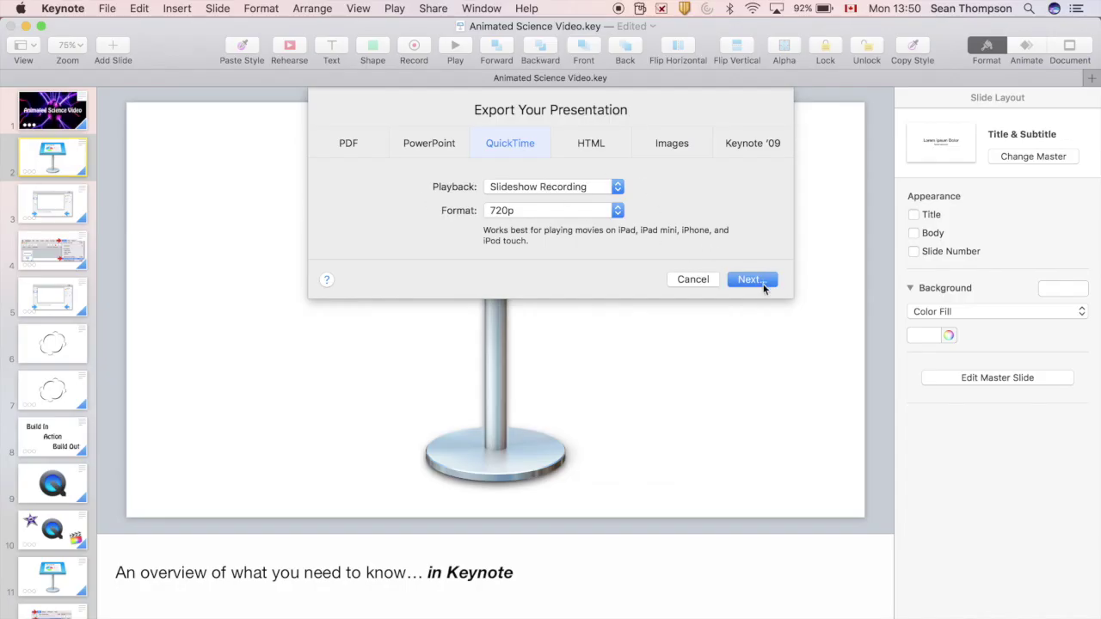
left_click(762, 284)
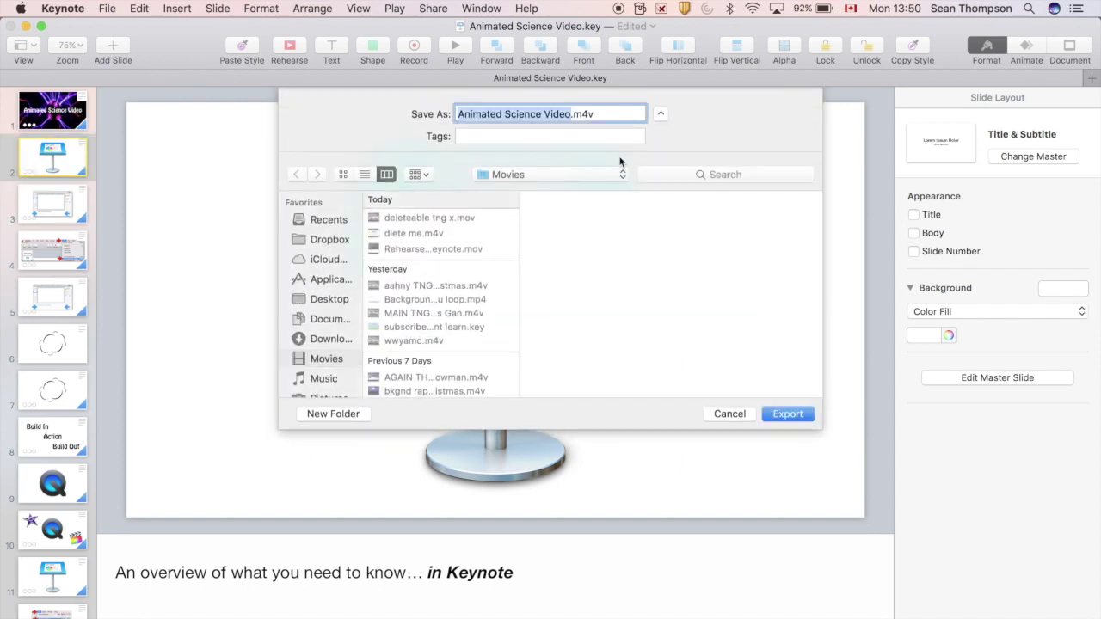
left_click(460, 118)
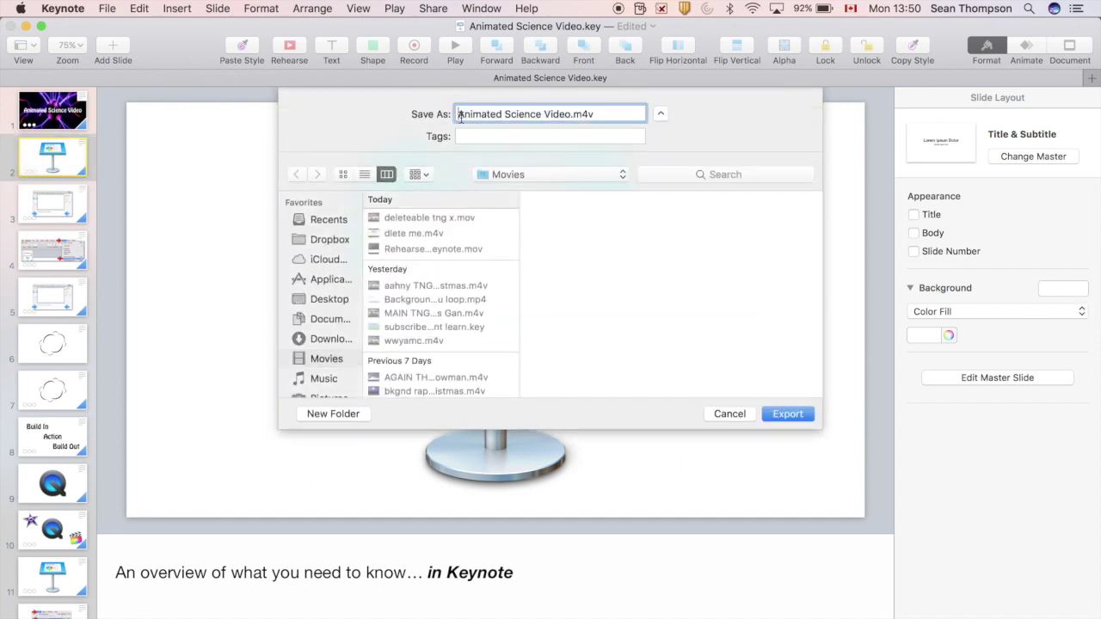
type("delete Animat")
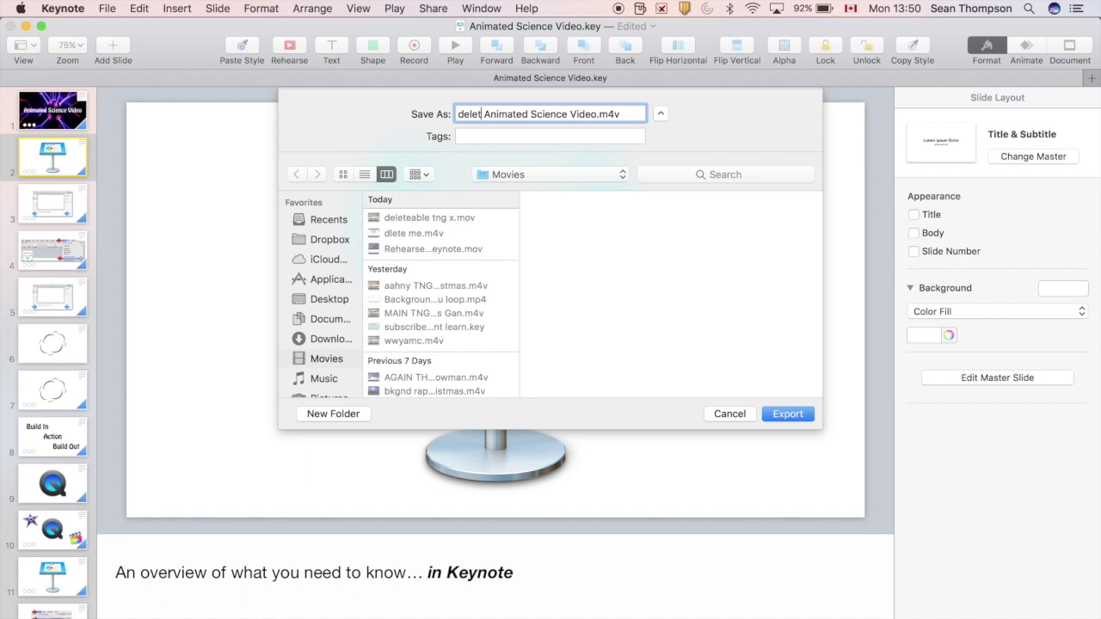
type("e")
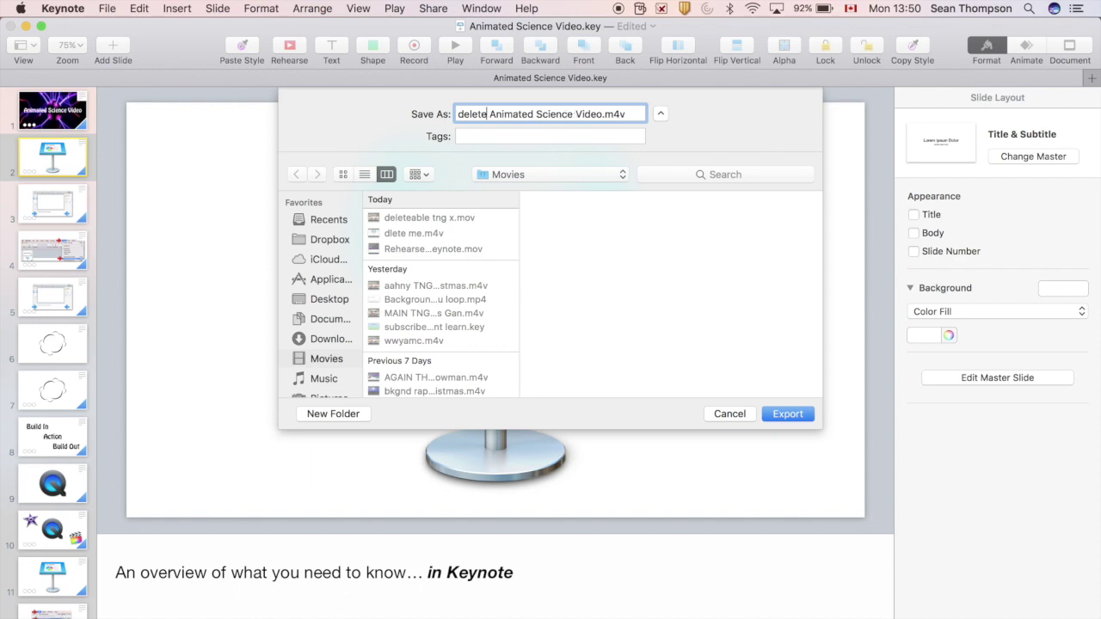
left_click(787, 414)
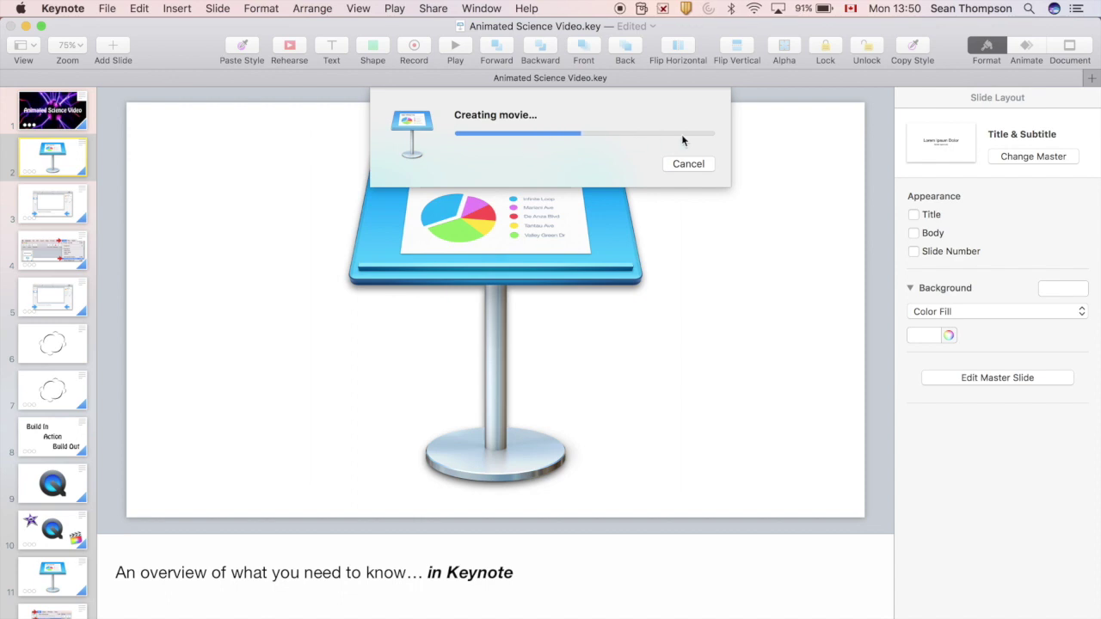
key("super+Tab")
key("super+Tab")
key("super+Tab")
key("super+Tab")
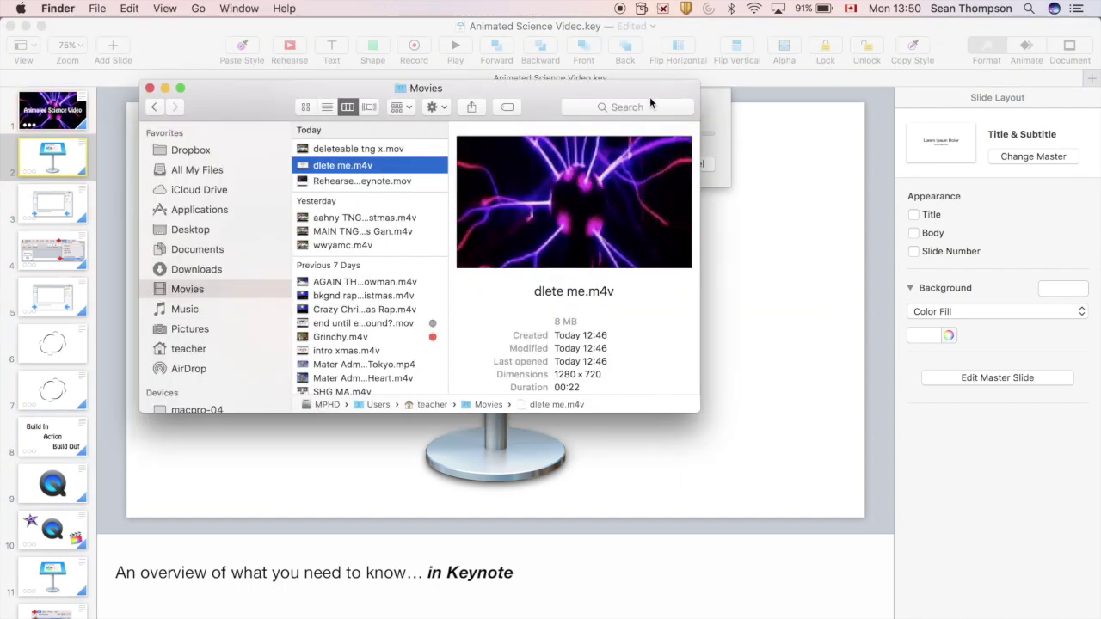
- Select 'delete Animated Science Video.m4v' in the Movies folder and play its preview
left_click_drag(645, 87, 697, 224)
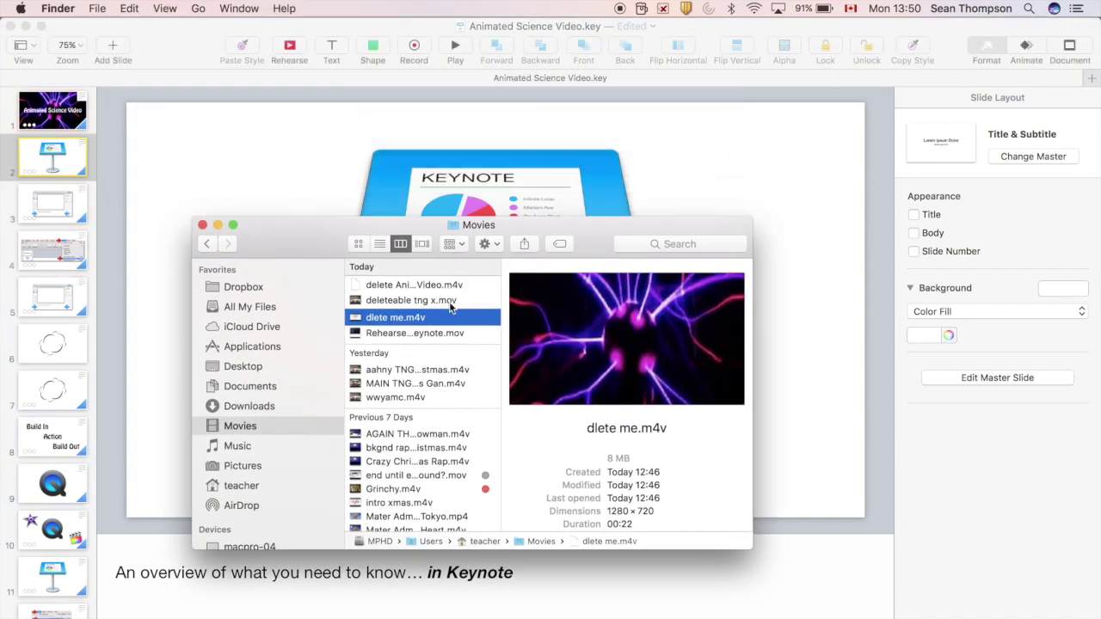
left_click(412, 285)
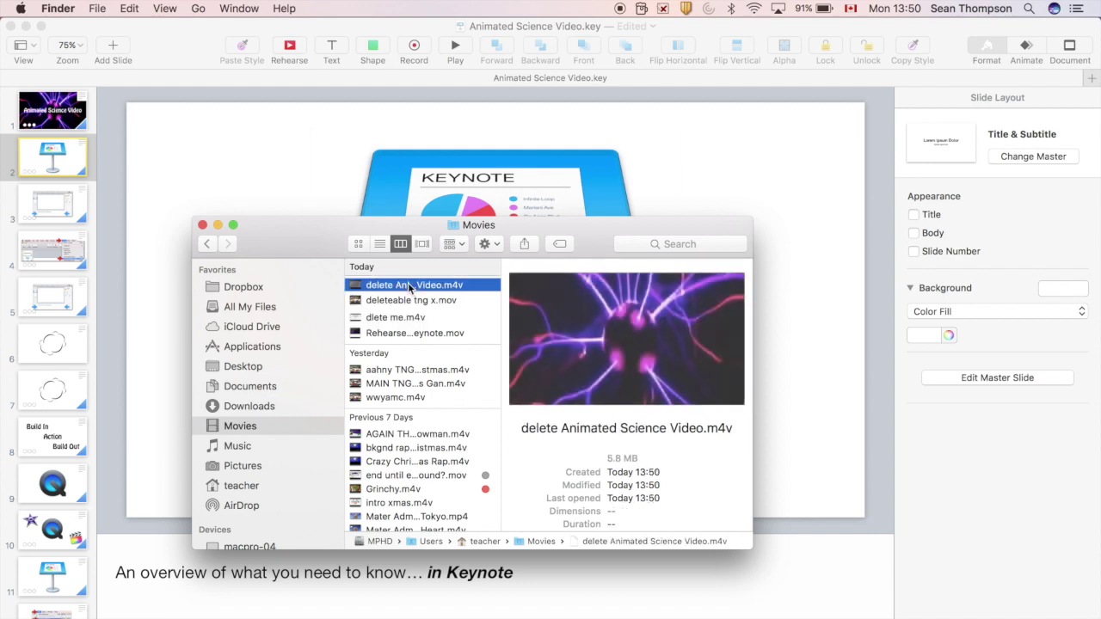
left_click(627, 339)
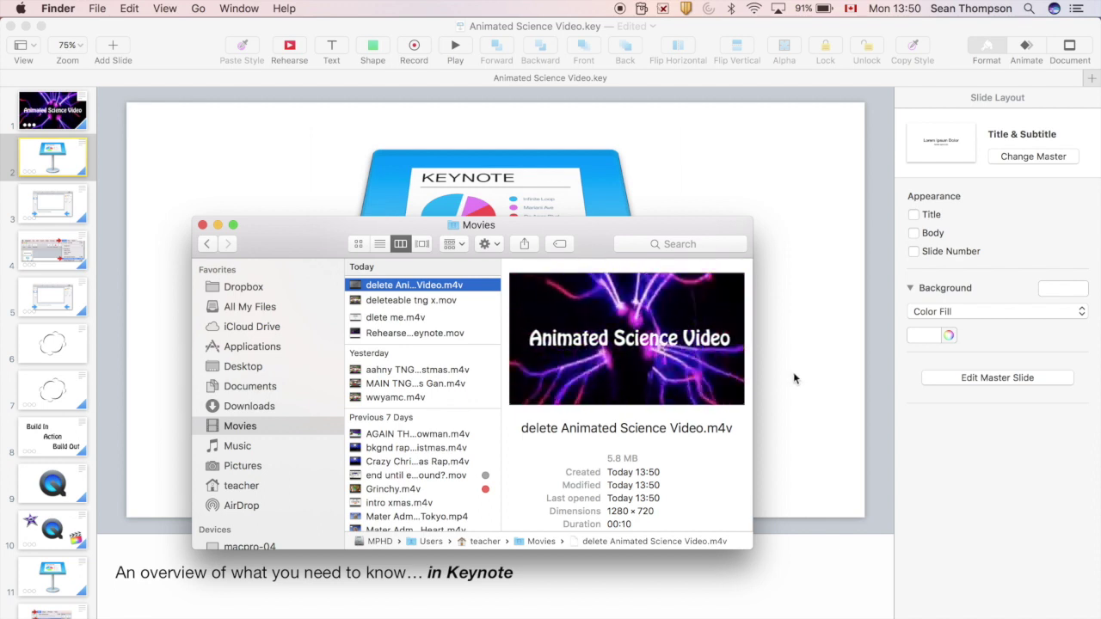
right_click(445, 289)
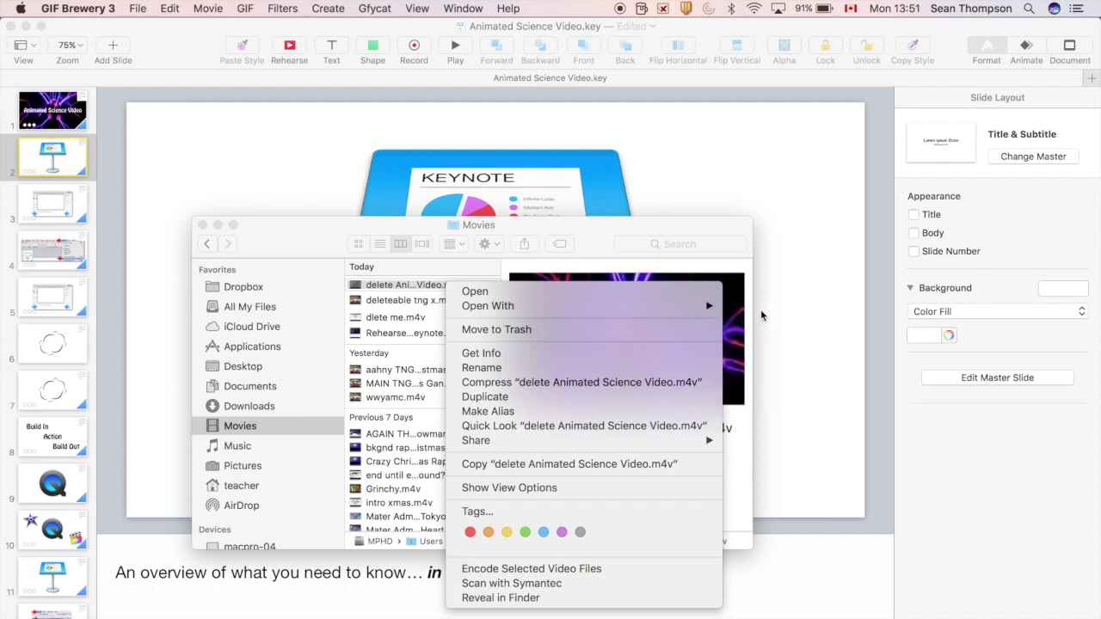
- Play 'delete Animated Science Video.m4v' in VLC, then close VLC and return to Keynote
mouse_move(708, 306)
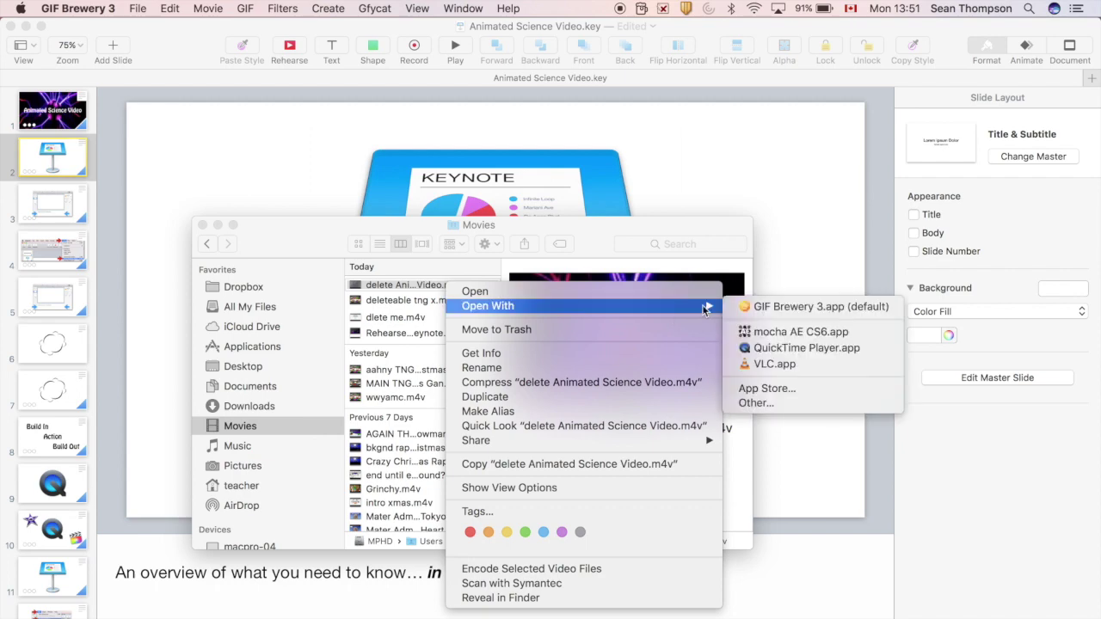
left_click(771, 366)
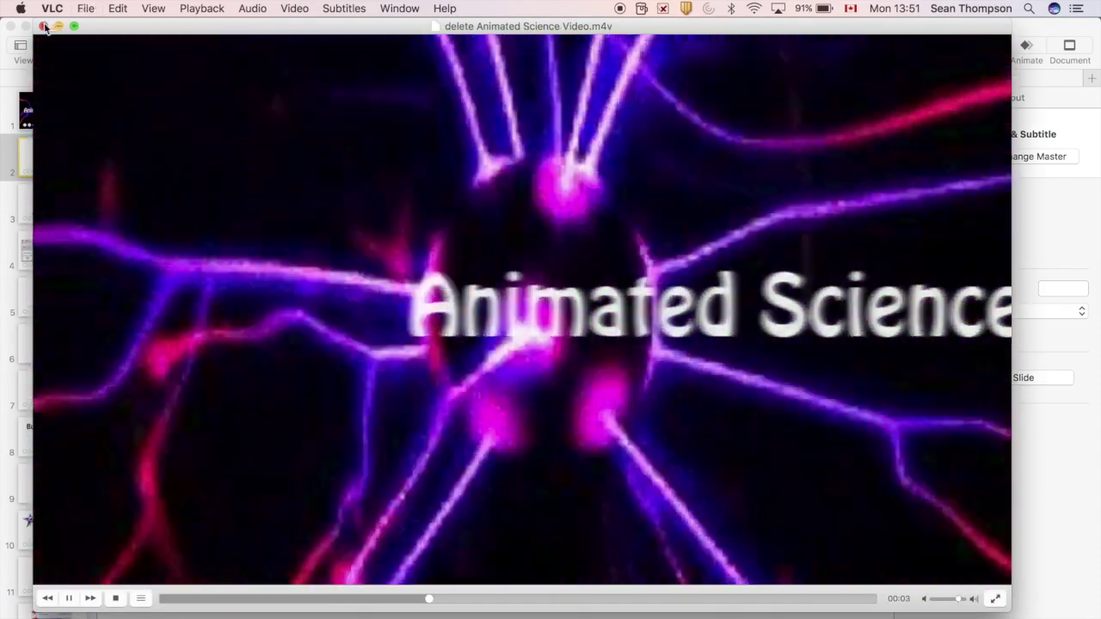
left_click(43, 26)
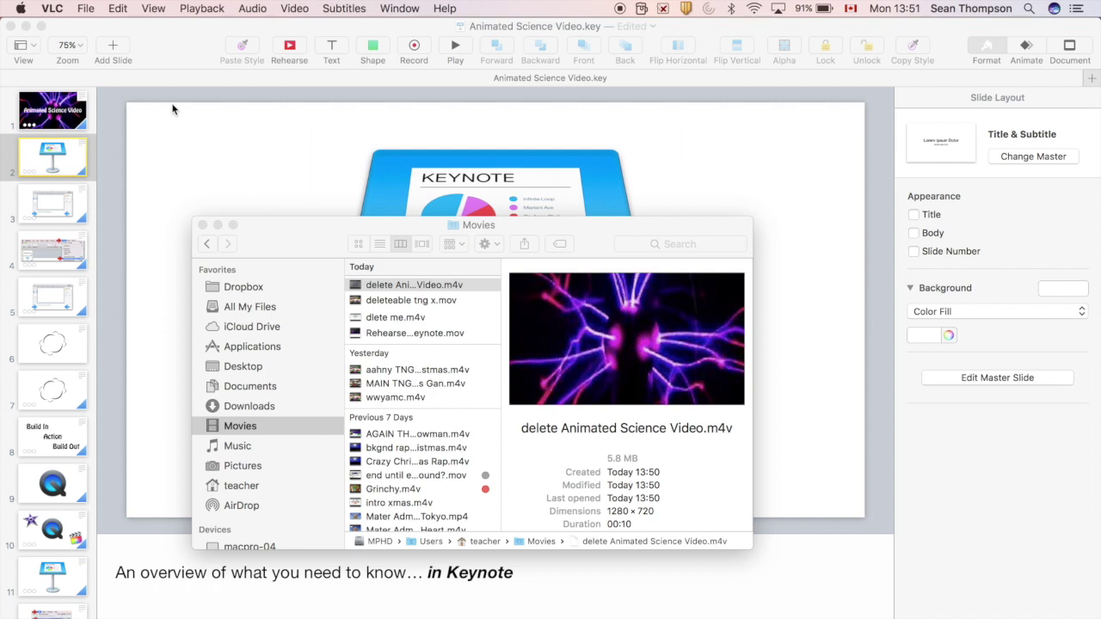
left_click(182, 129)
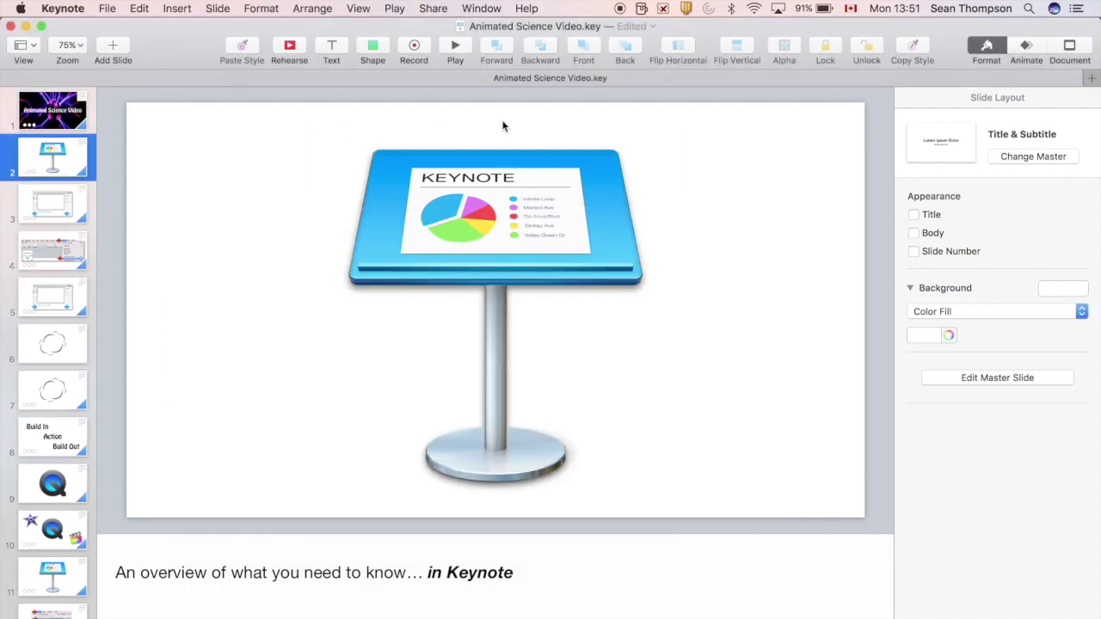
- Check the custom slide size of 1280 × 720 in Document settings, then cancel
left_click(1069, 48)
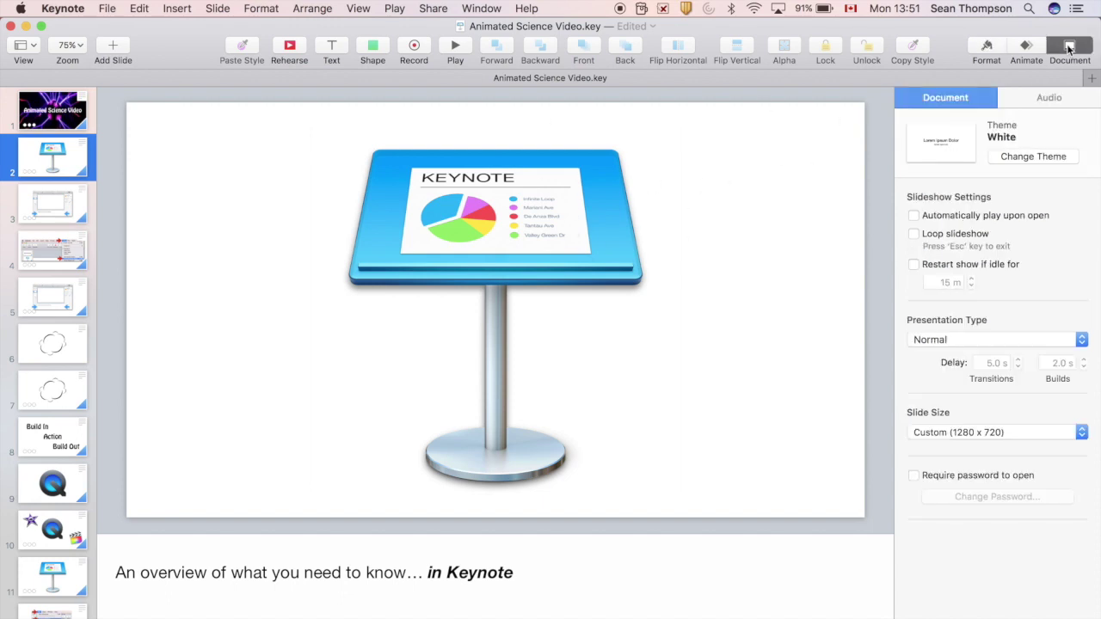
left_click(980, 433)
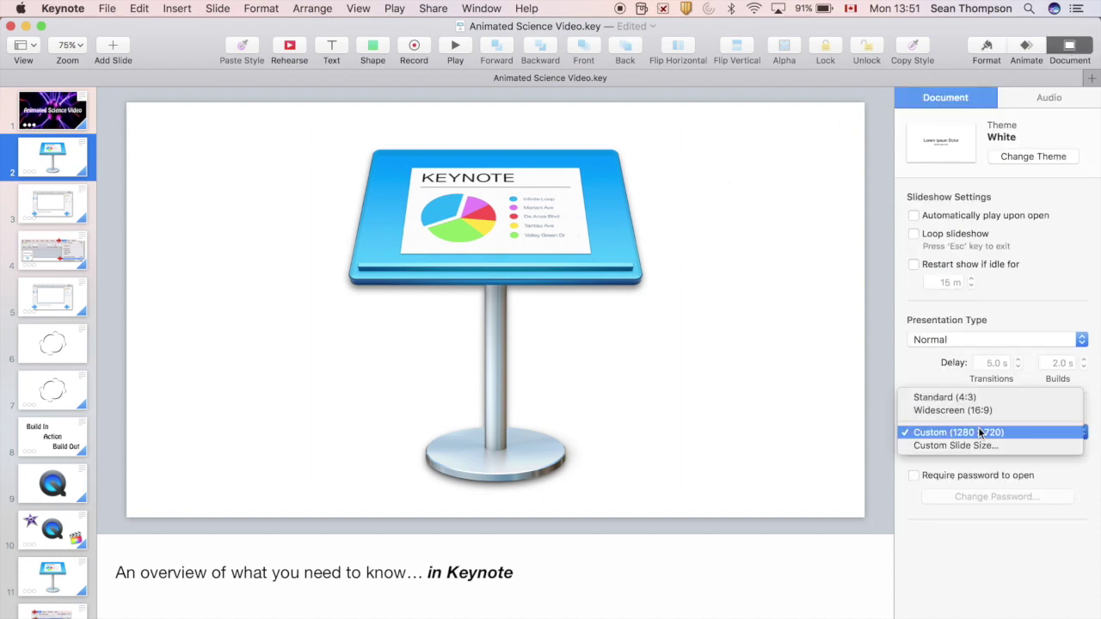
left_click(964, 442)
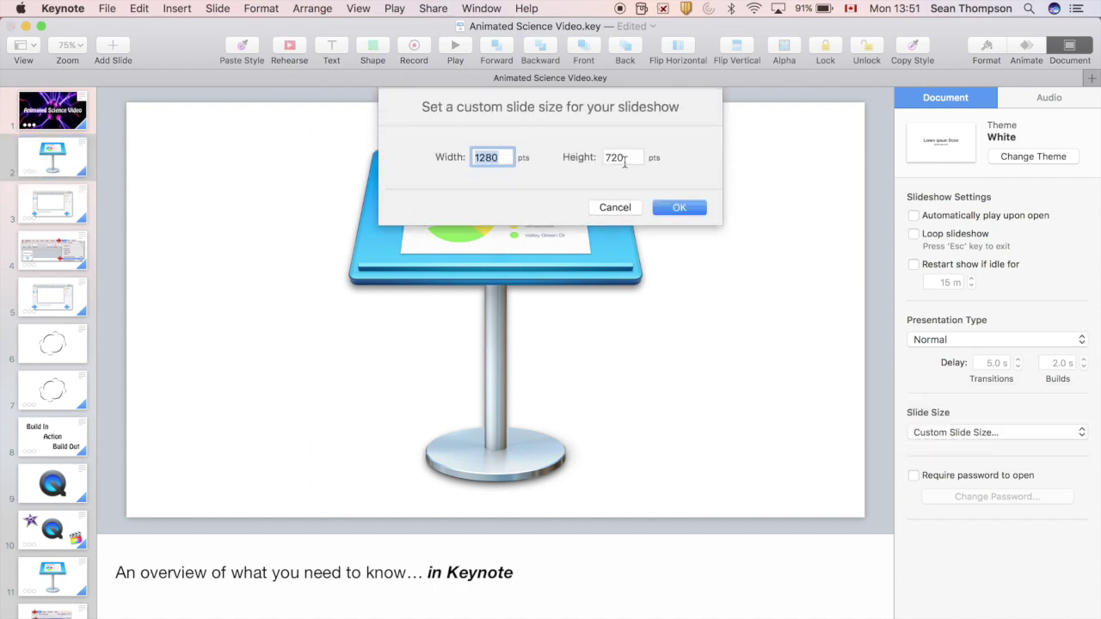
left_click(617, 209)
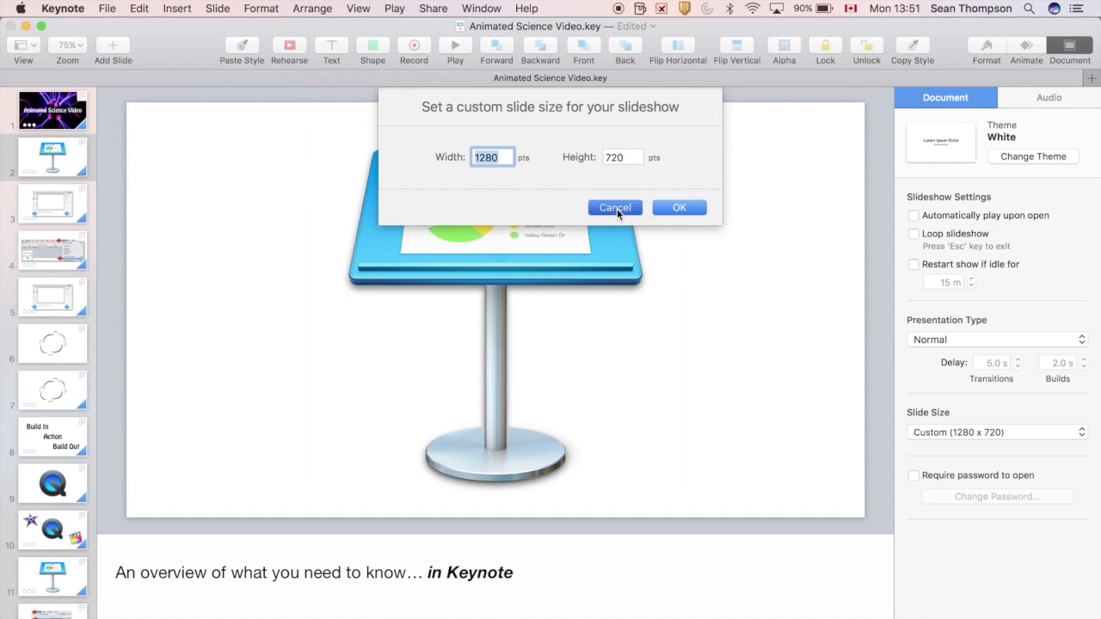